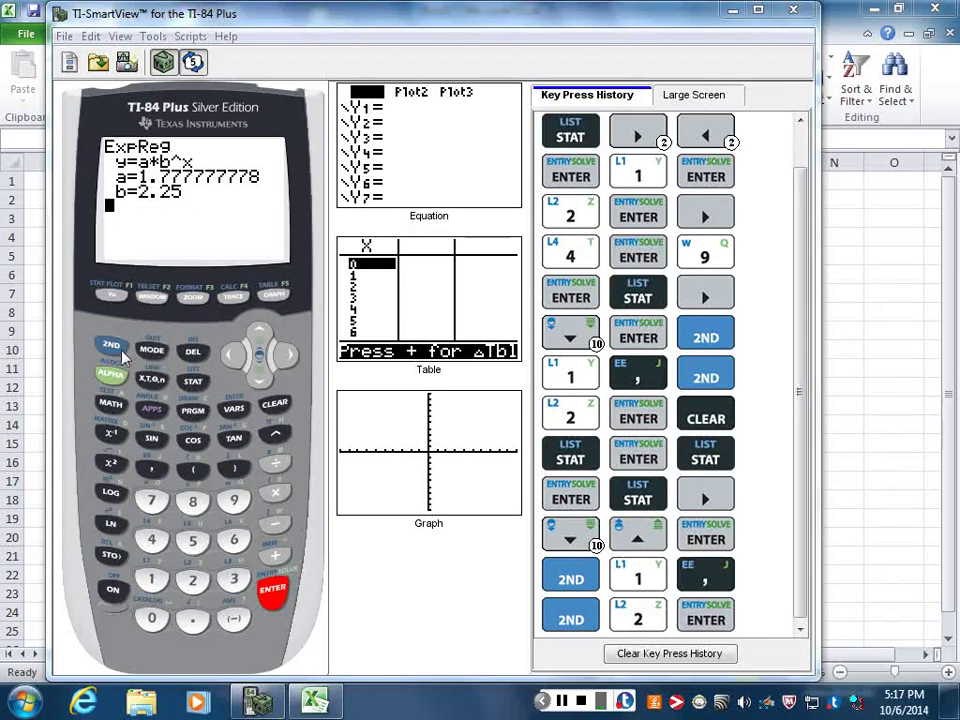
- Quit the ExpReg output with 2ND, MODE to get a blank home screen
left_click(118, 350)
left_click(151, 351)
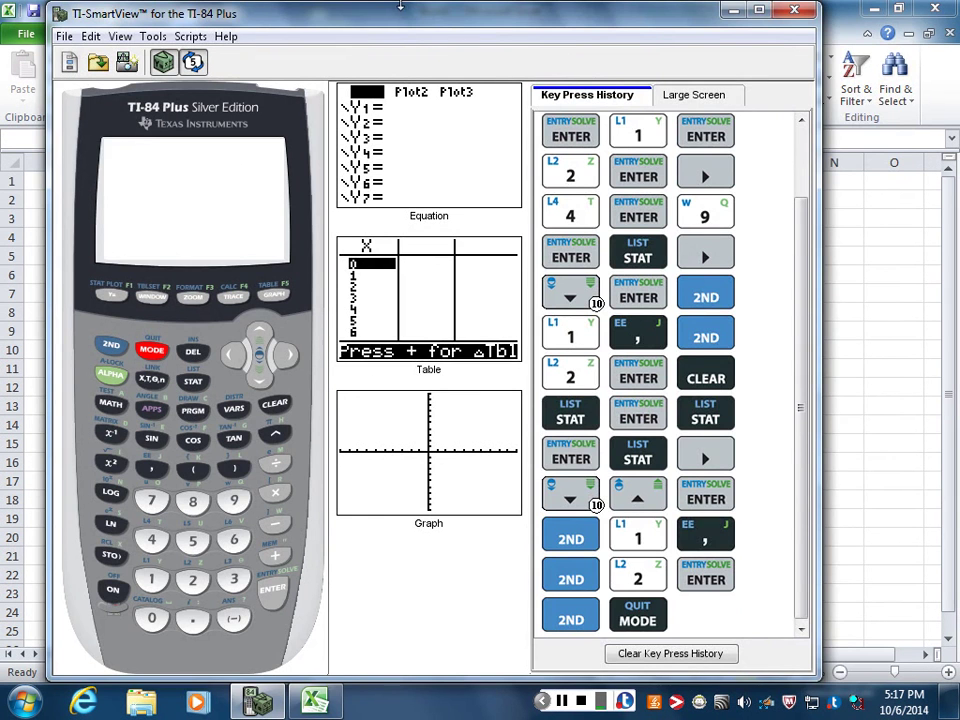
- In Excel, insert a scatter chart of the data in A1:B3
left_click_drag(302, 8, 379, 23)
key("alt+Tab")
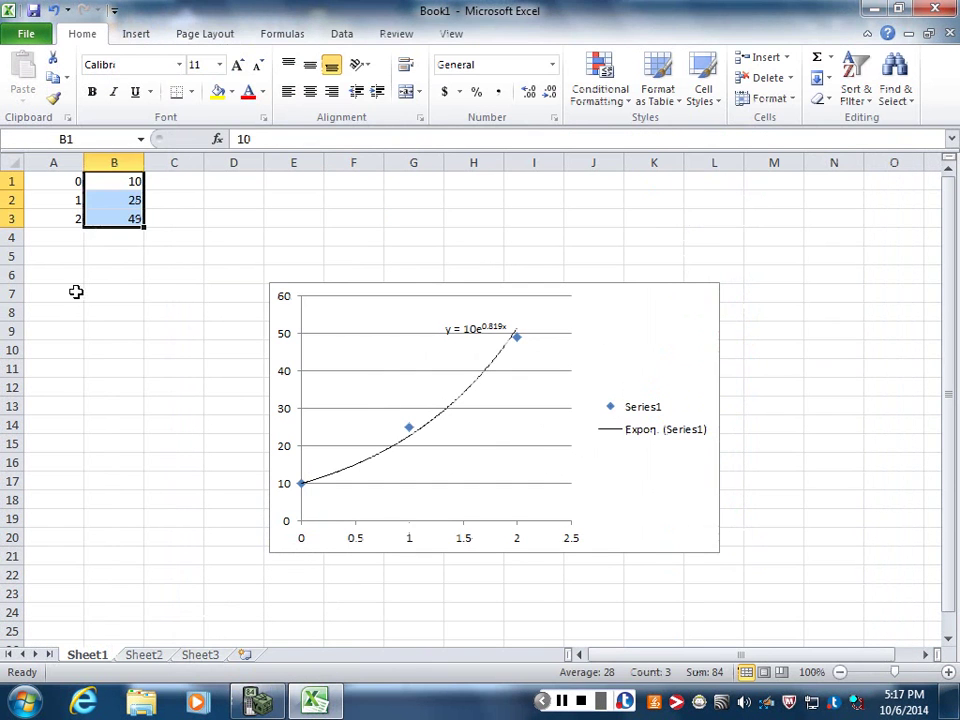
left_click(56, 186)
left_click_drag(55, 185, 116, 222)
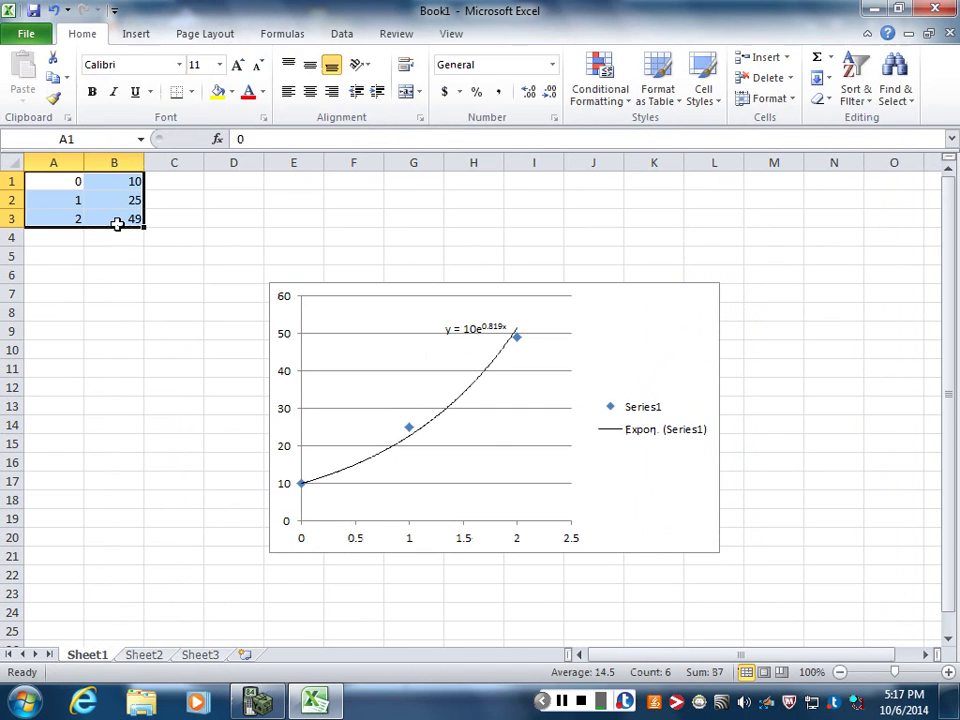
left_click(143, 35)
left_click(405, 78)
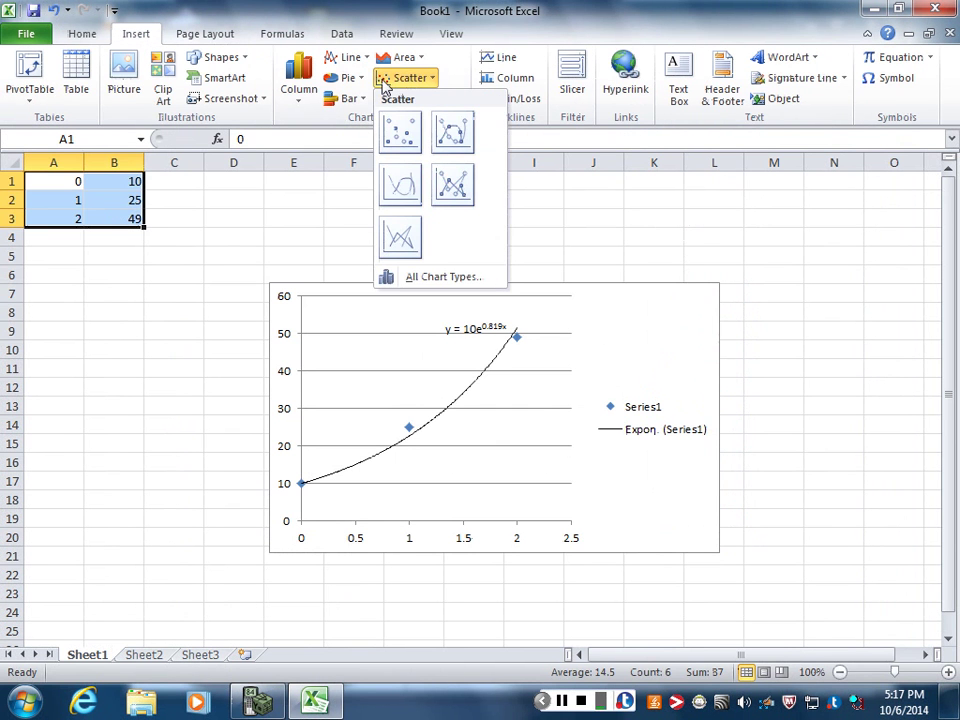
left_click(519, 345)
- Add a linear trendline to Series1, then return to the TI-84 emulator
left_click(517, 340)
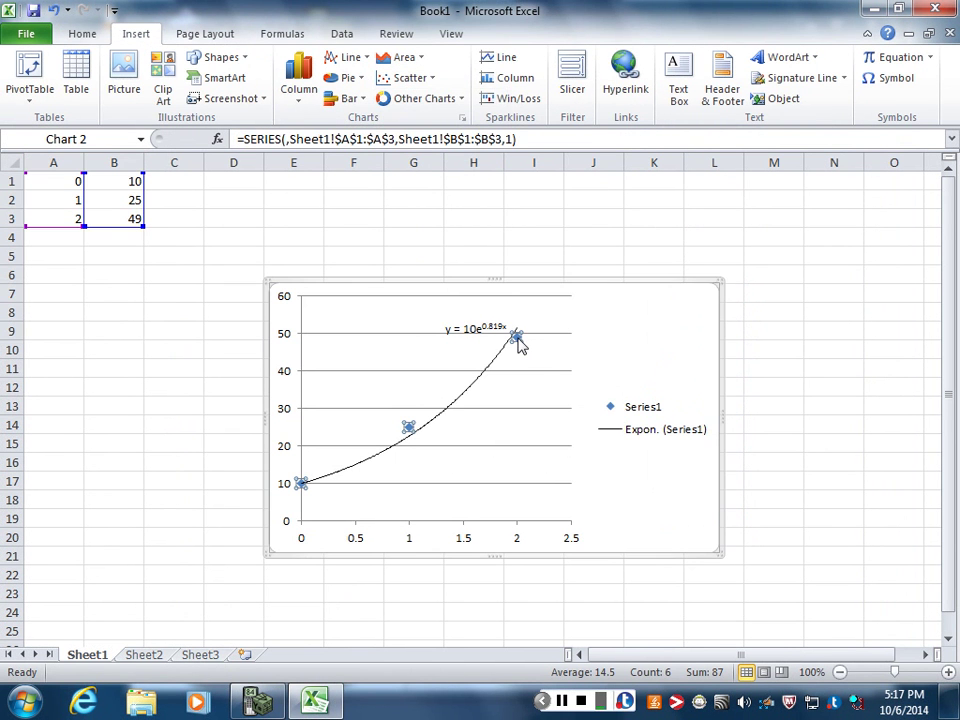
right_click(519, 345)
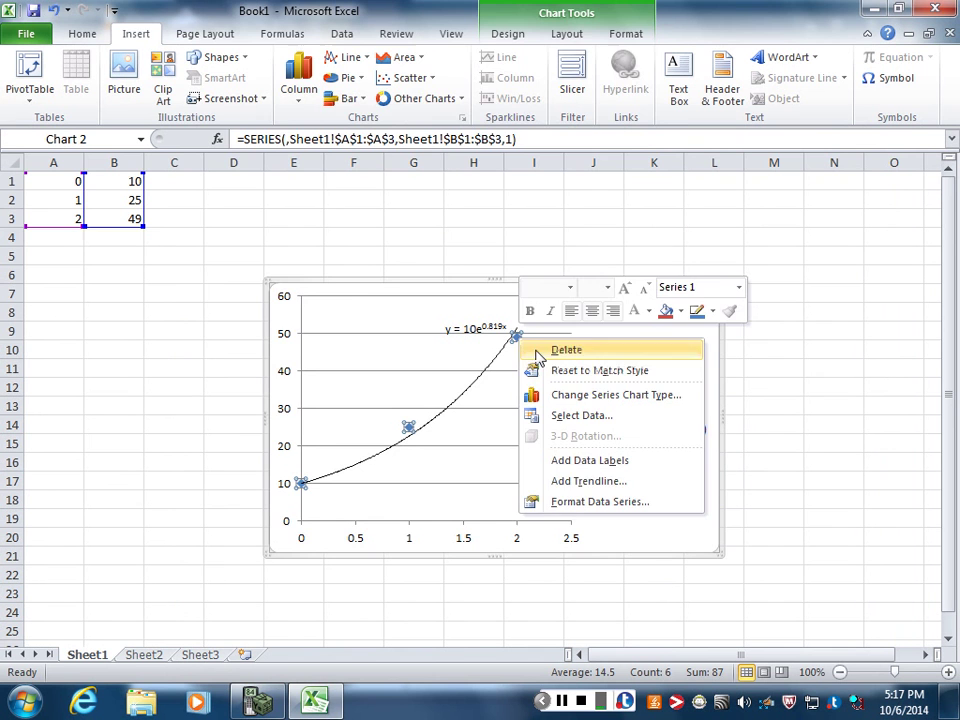
left_click(573, 483)
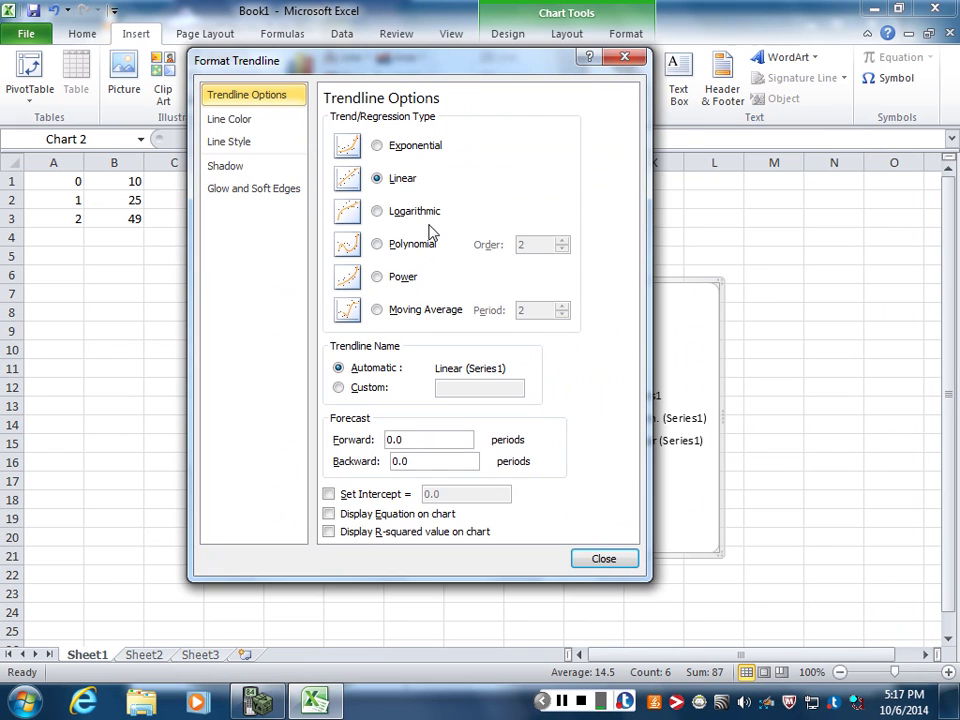
left_click(623, 60)
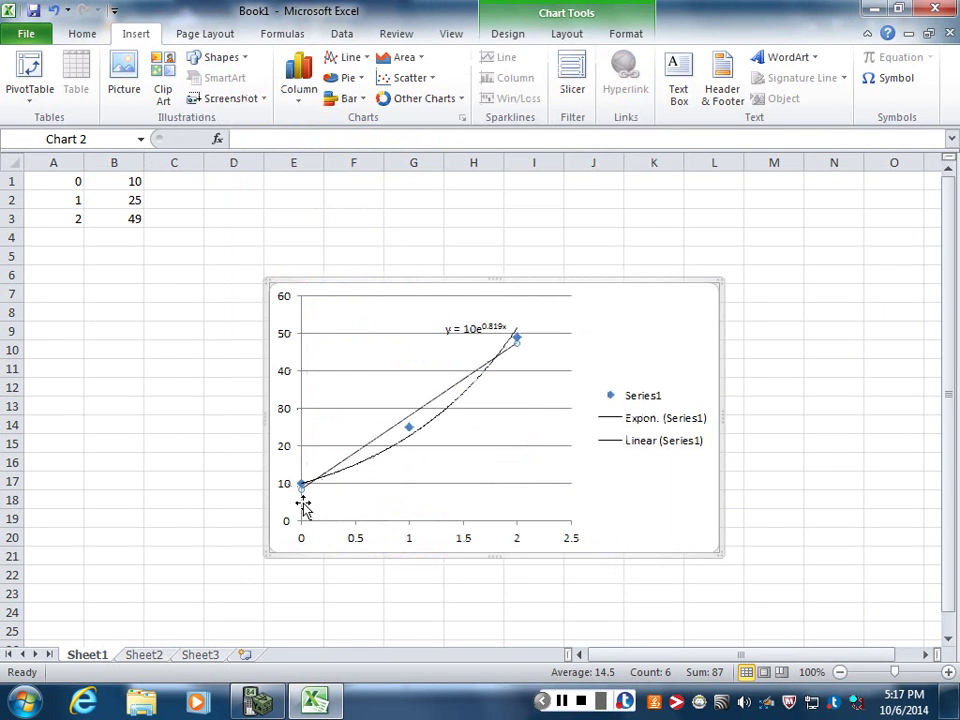
left_click(258, 703)
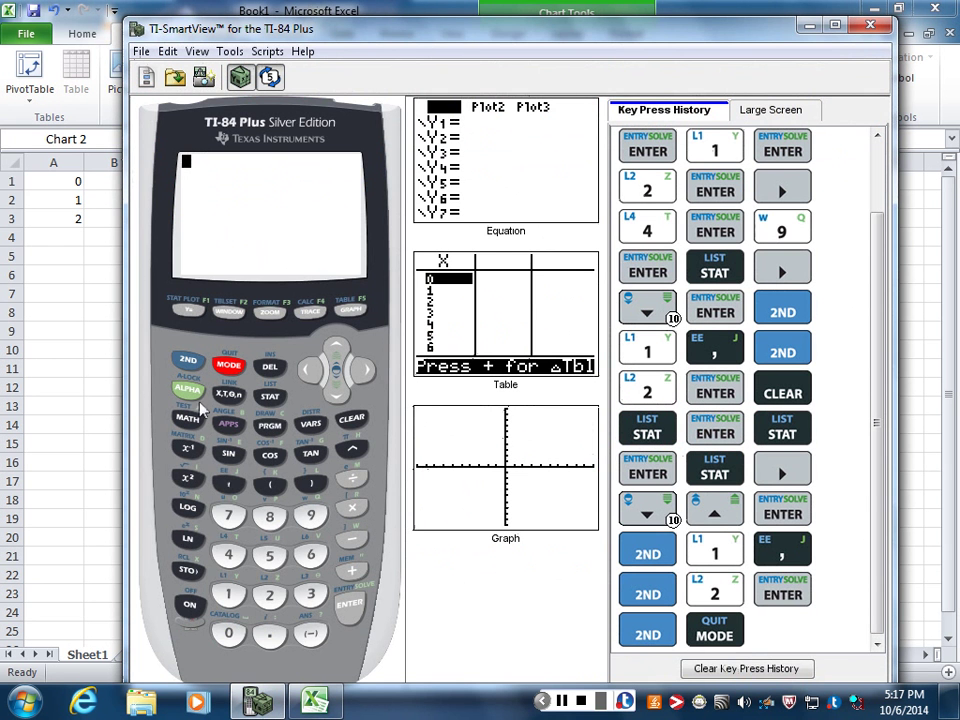
- Open the STAT list editor and move to column L1
left_click(270, 397)
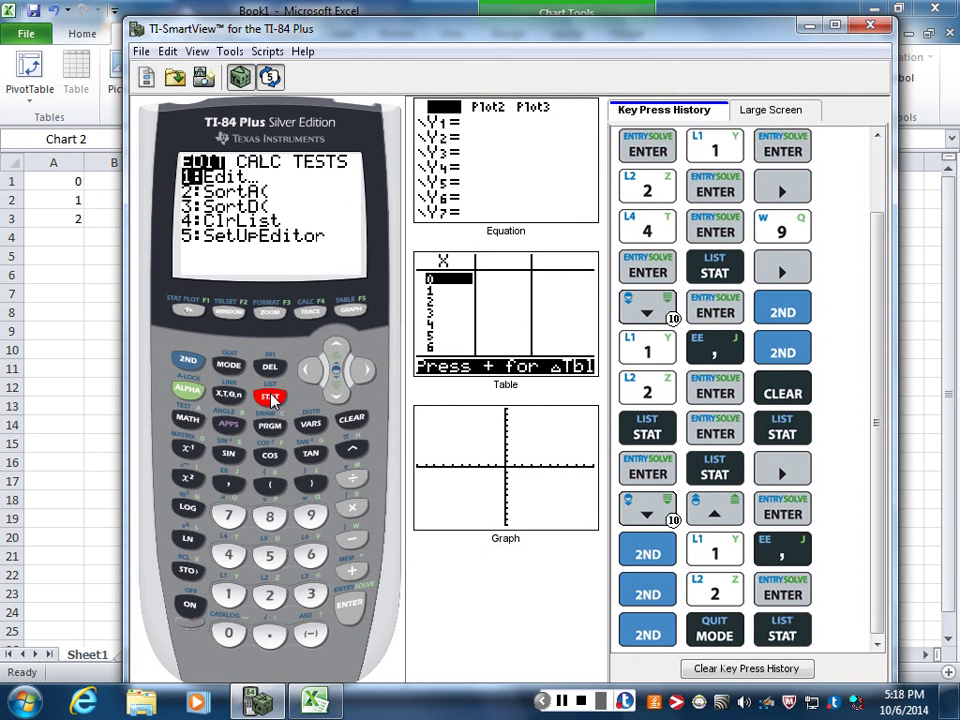
left_click(350, 605)
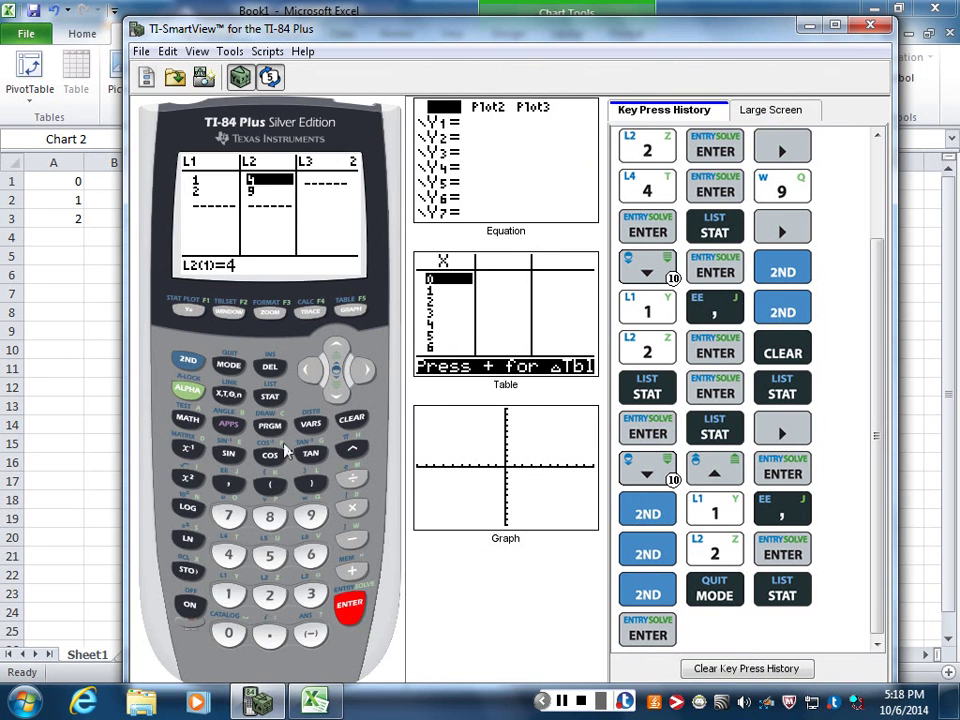
left_click(311, 370)
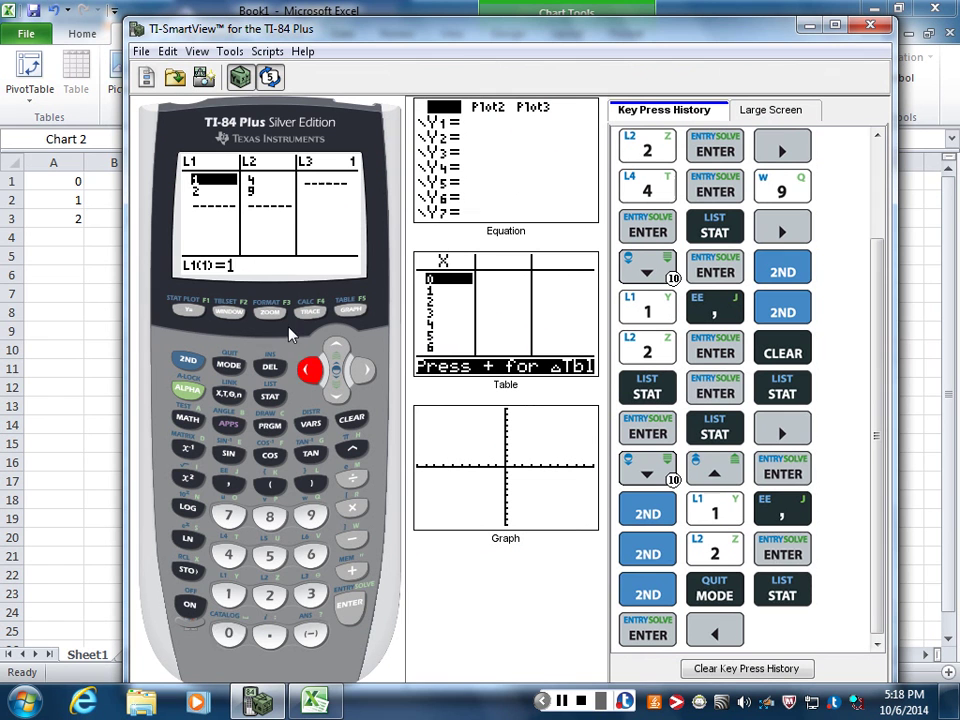
- Enter 0, 1, 2, 3, 4, 5 into L1
type("0")
key("Return")
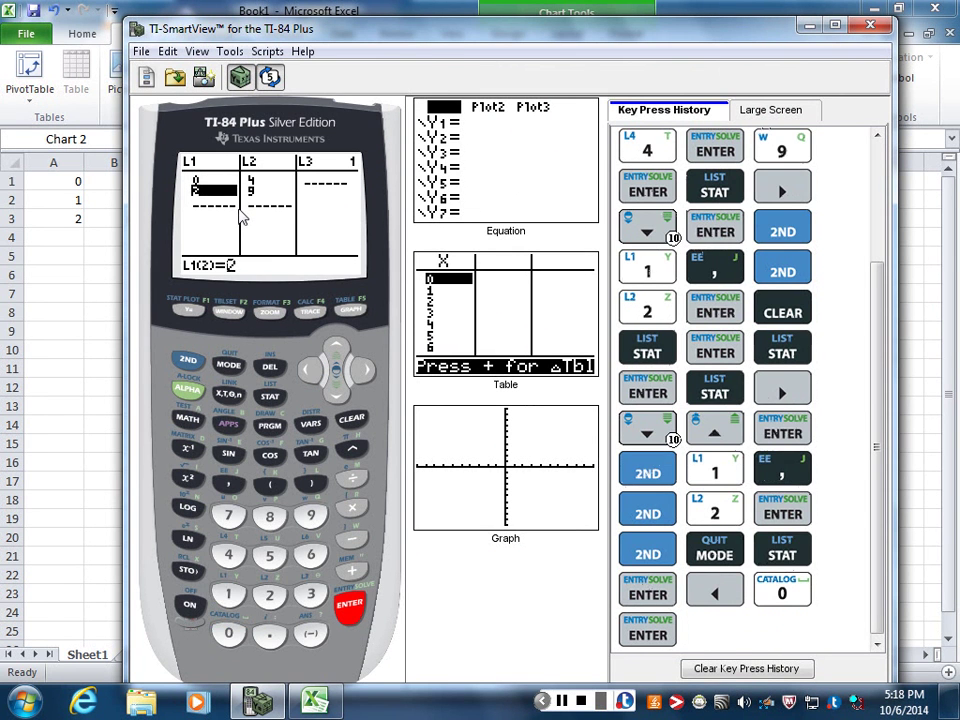
type("1")
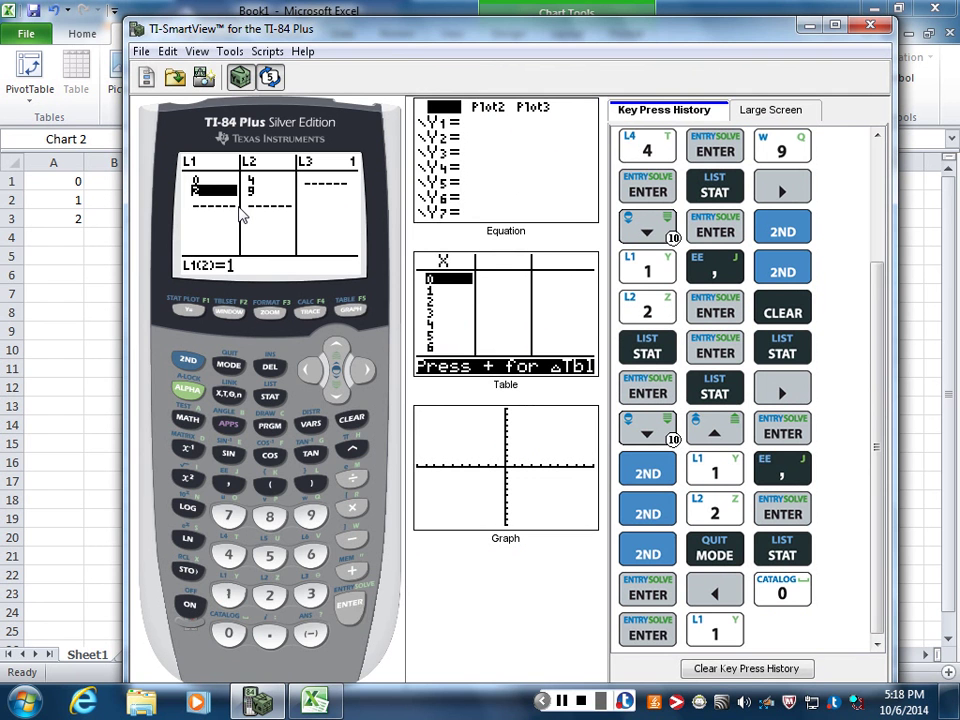
key("Return")
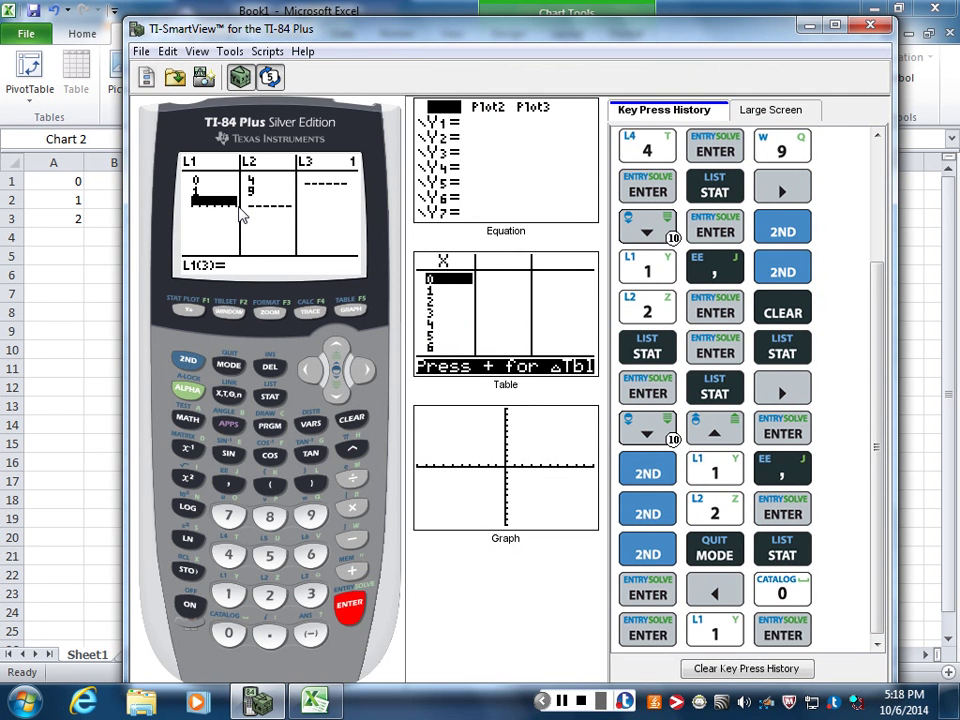
type("2")
key("Return")
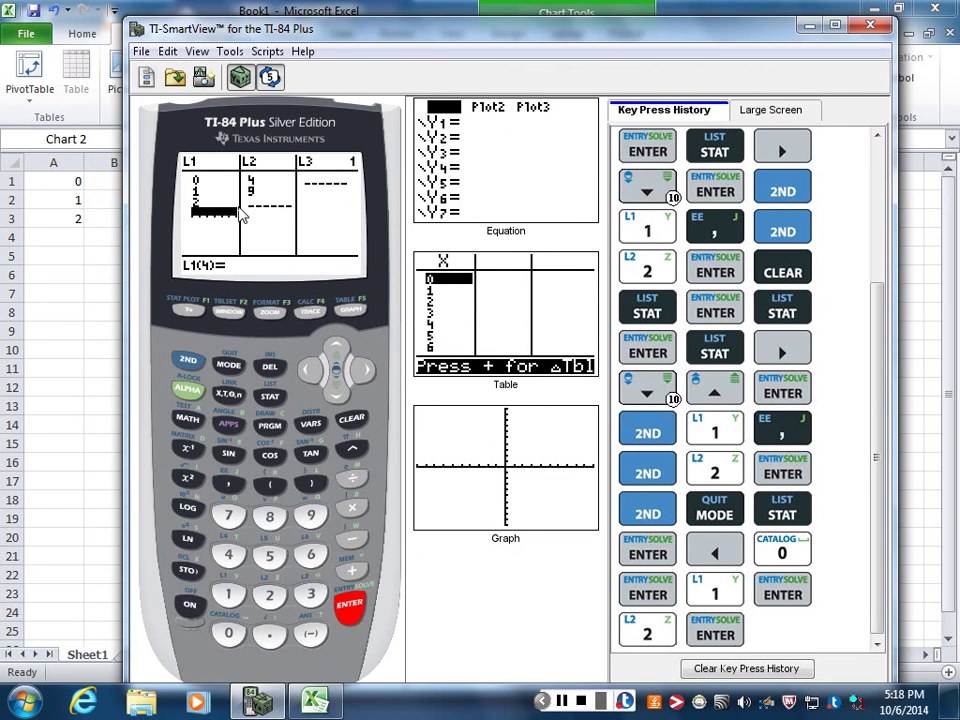
type("3")
key("Return")
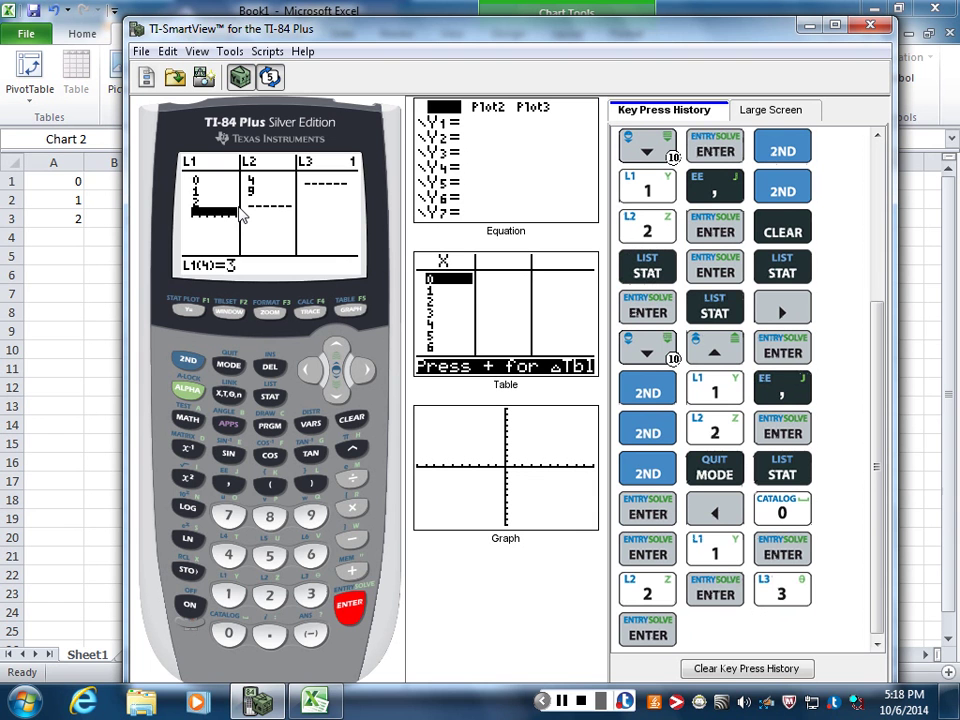
type("4")
key("Return")
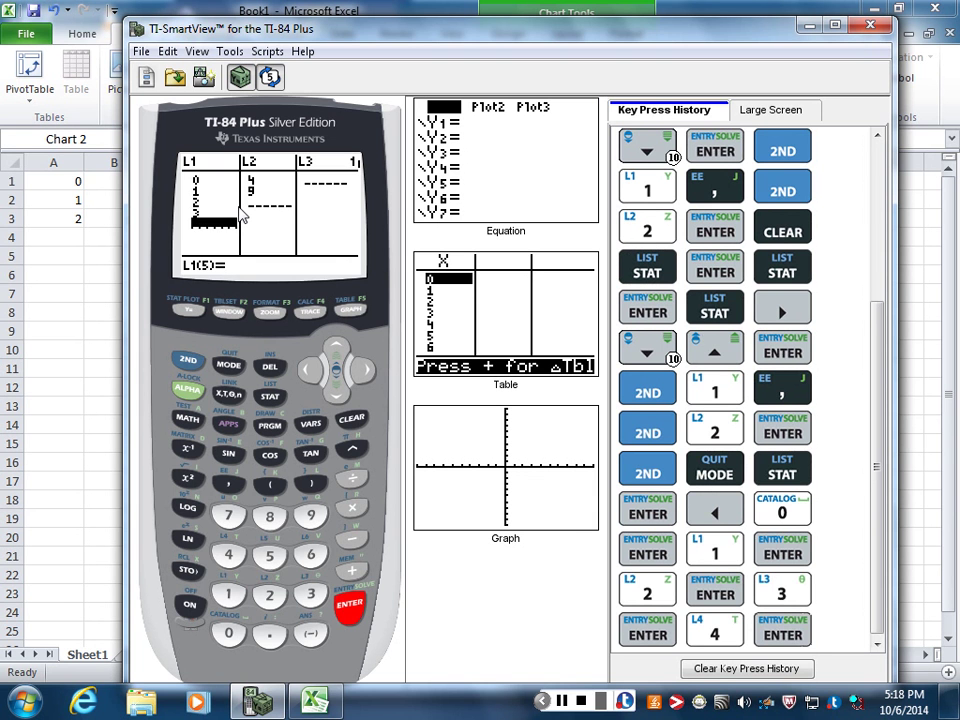
type("5")
key("Return")
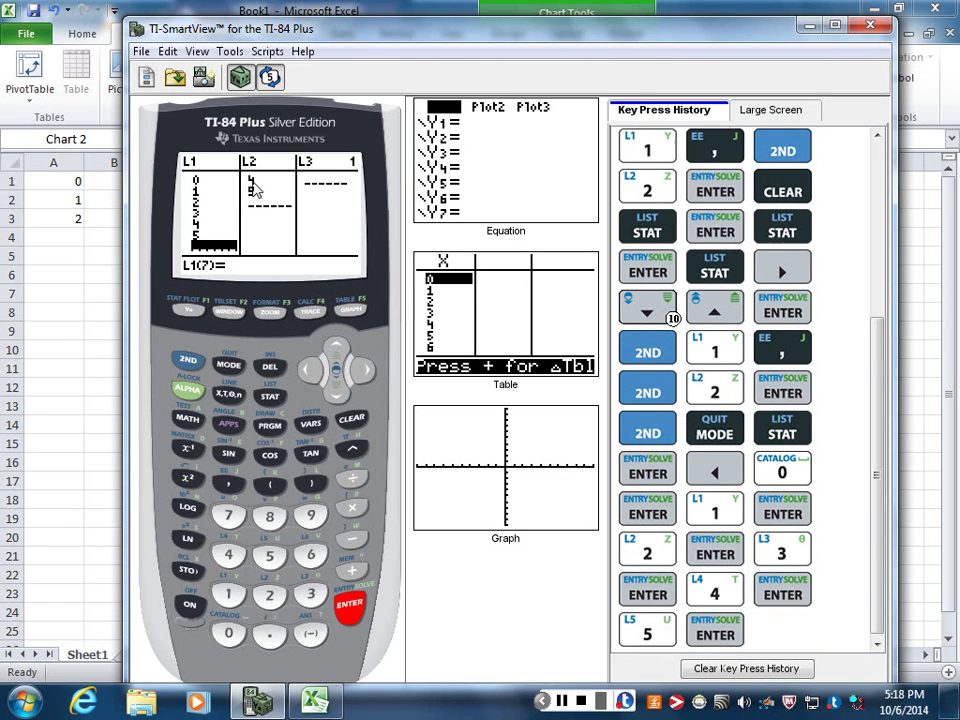
- Go to the top of L2 and enter 12, 13, 14
left_click(362, 371)
left_click(338, 350)
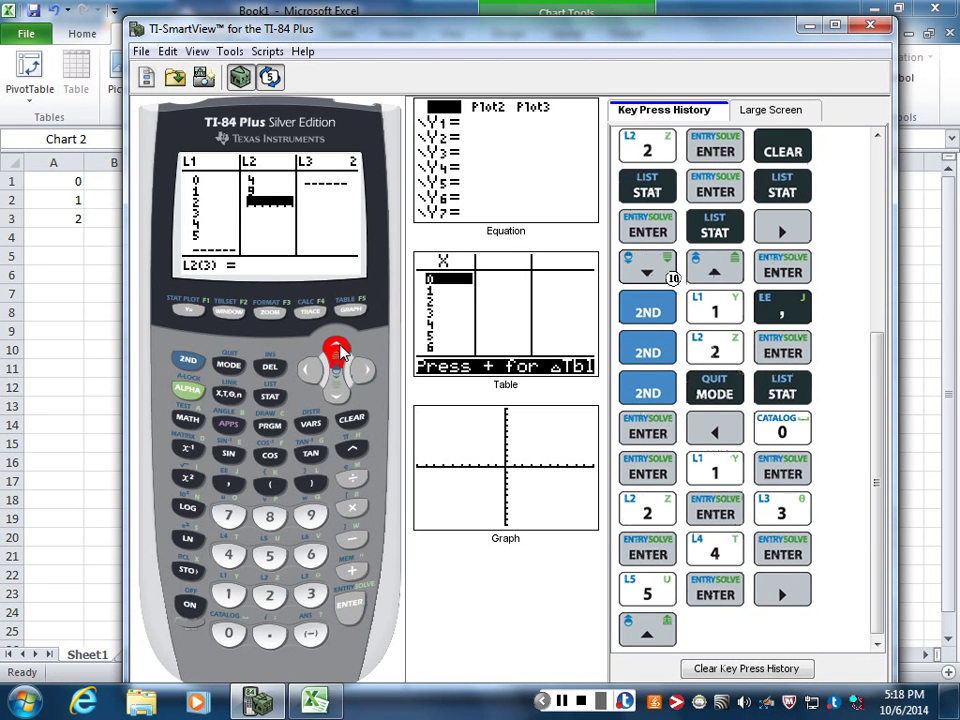
left_click(338, 350)
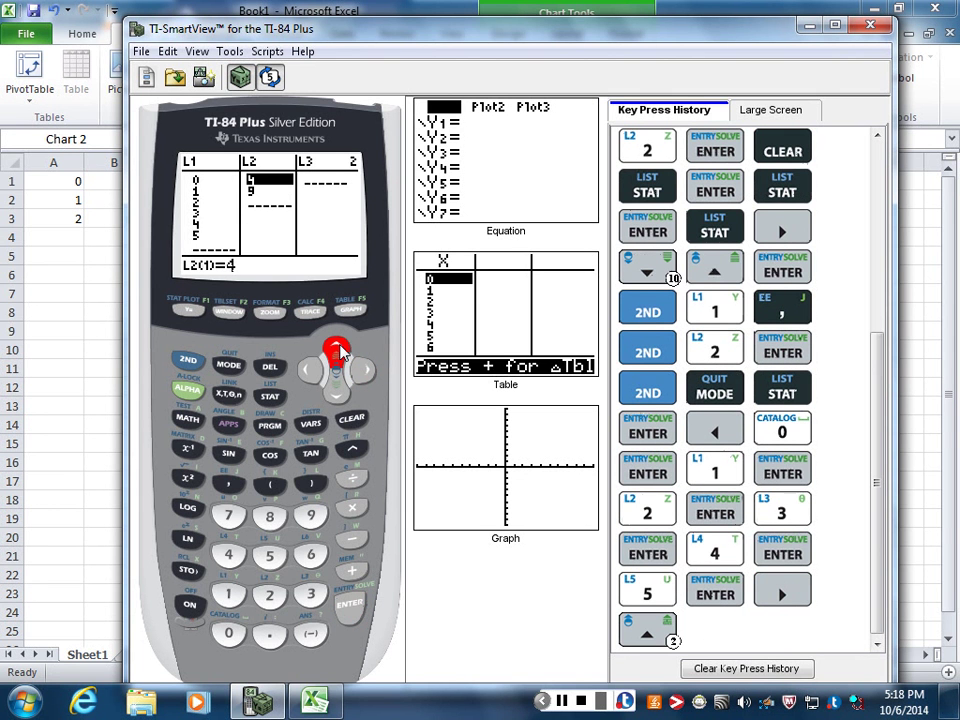
type("12")
key("Return")
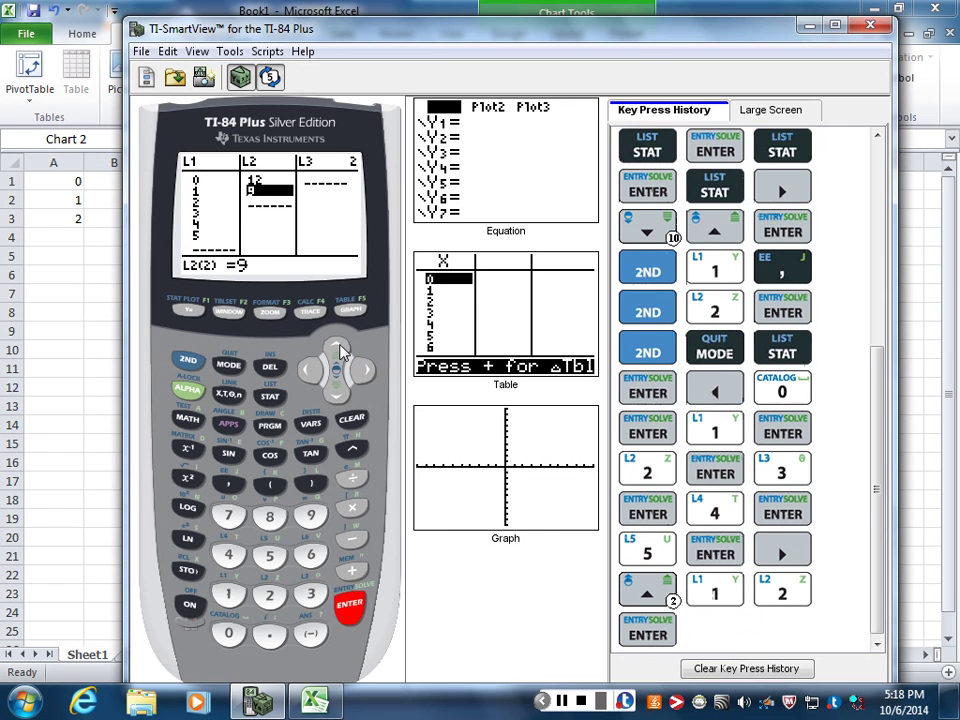
type("13")
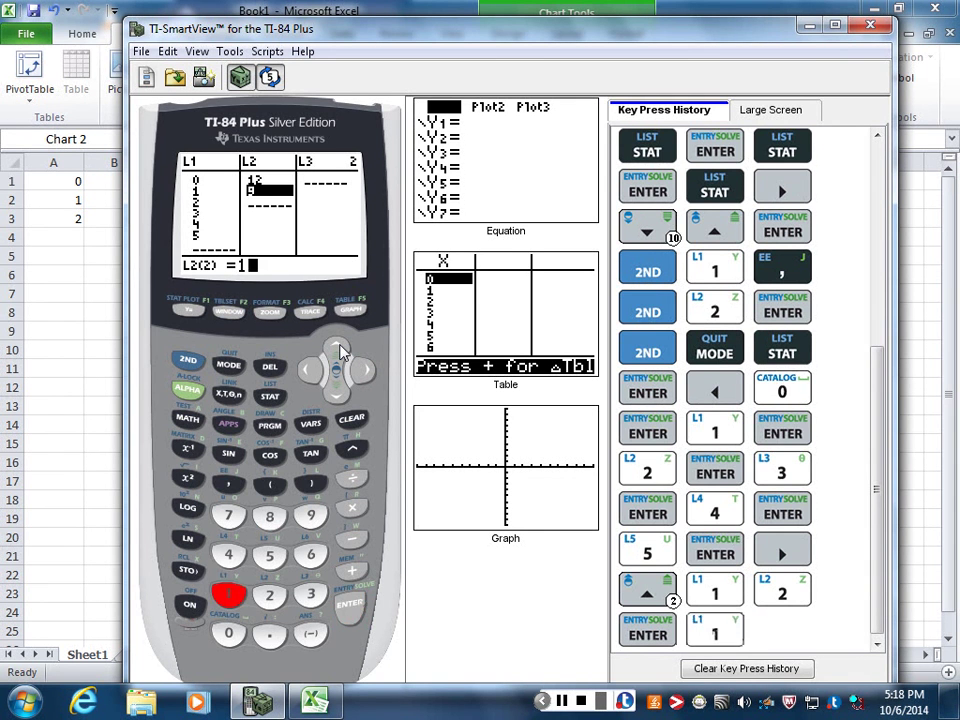
key("Return")
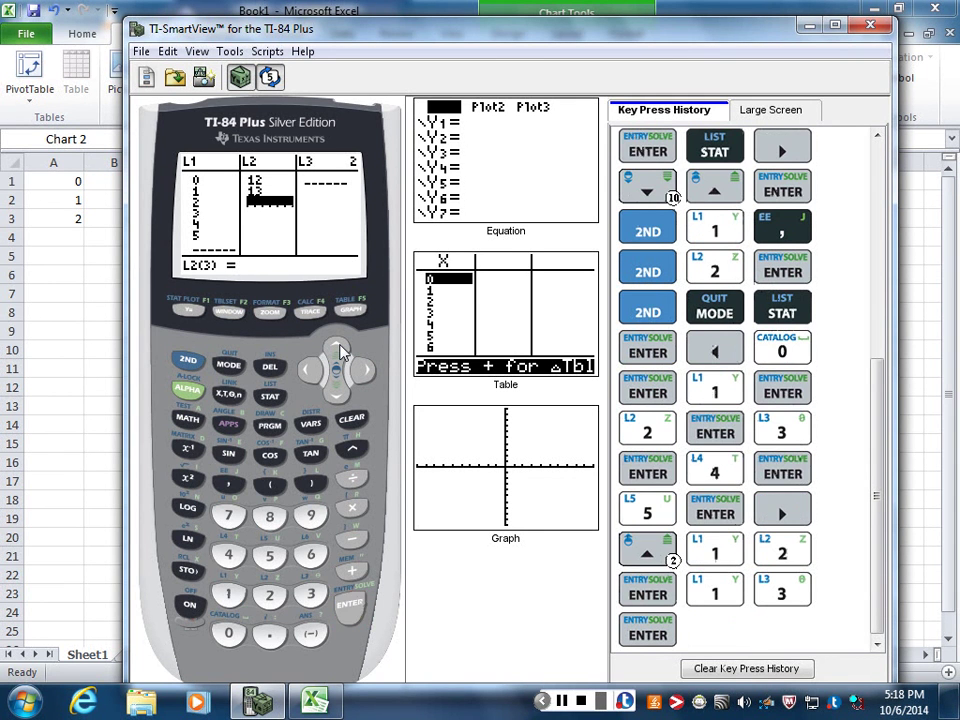
type("14")
key("Return")
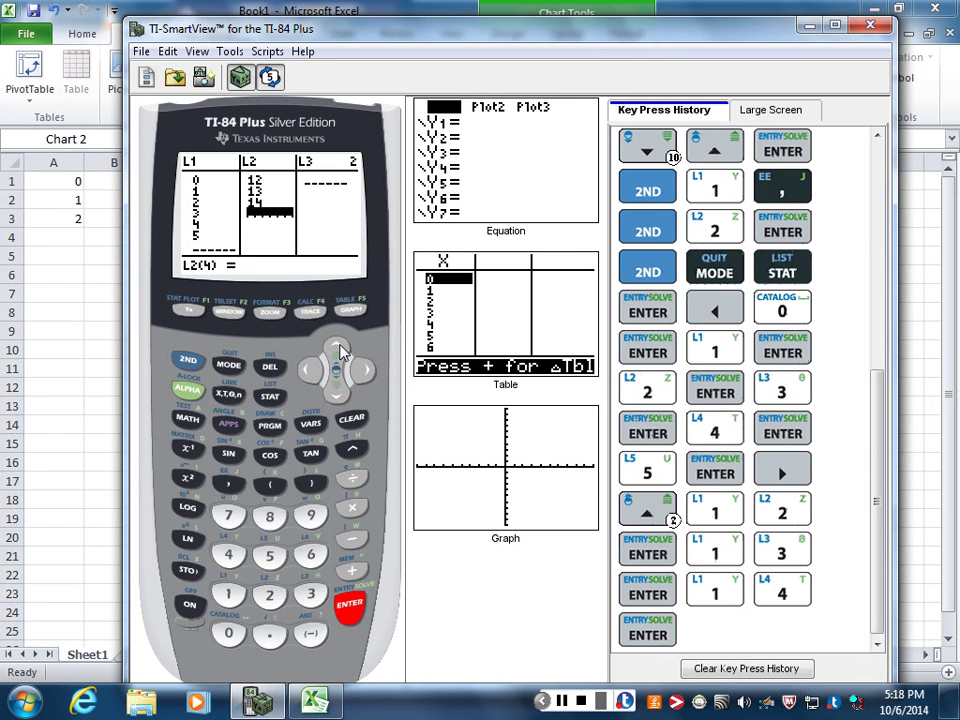
- Enter 13, 12, 11 as the remaining L2 values, fixing a mistyped 44
type("13")
key("Return")
type("1")
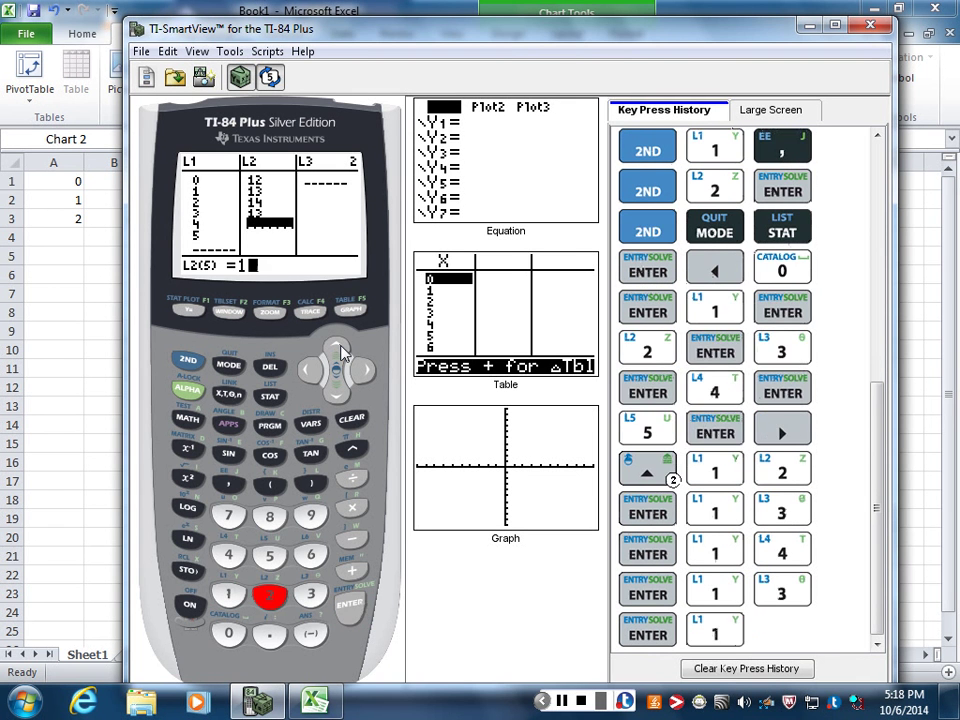
type("2")
key("Return")
type("4")
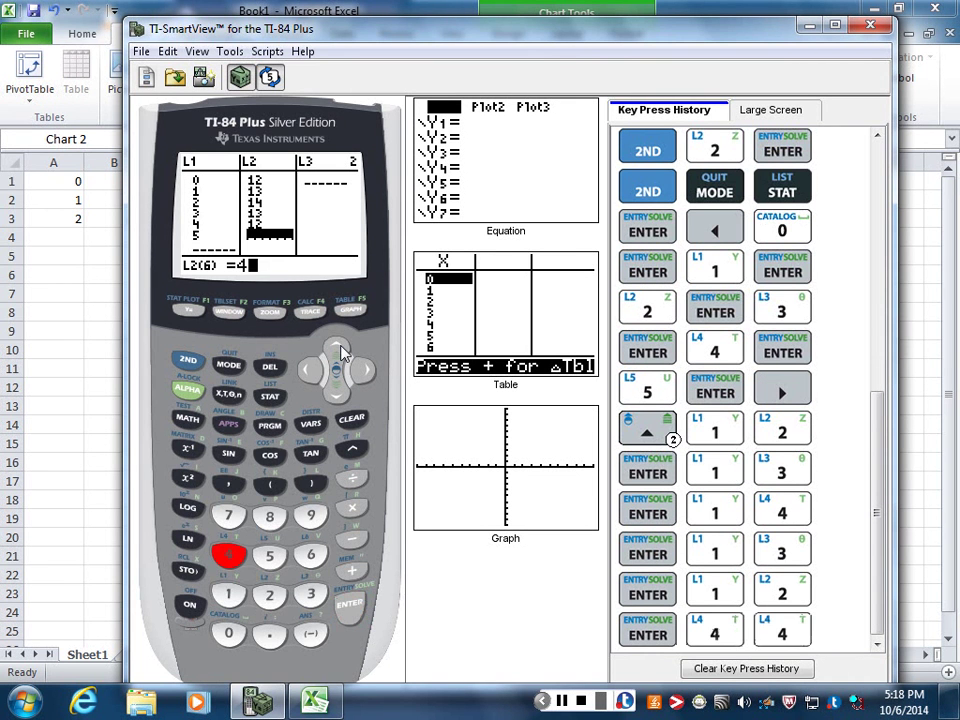
type("4")
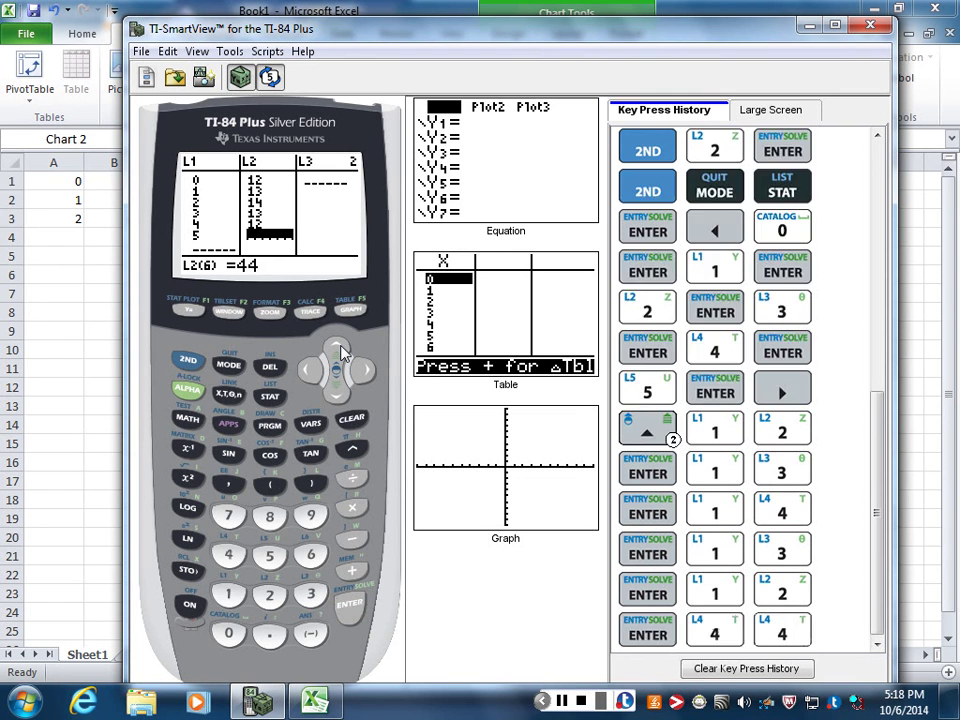
key("BackSpace")
key("BackSpace")
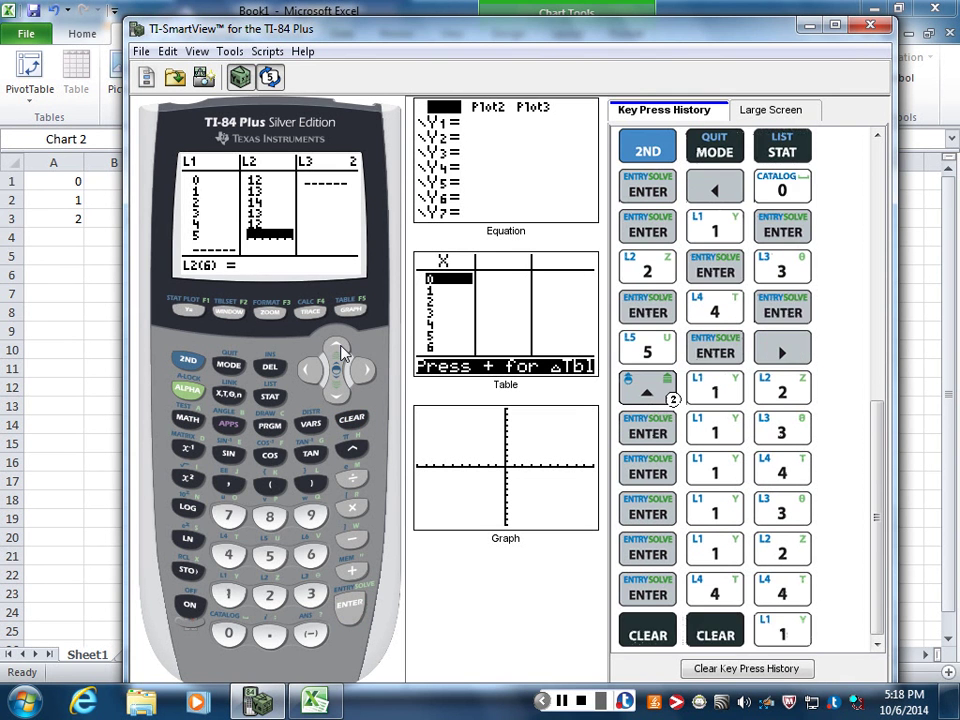
type("11")
key("Return")
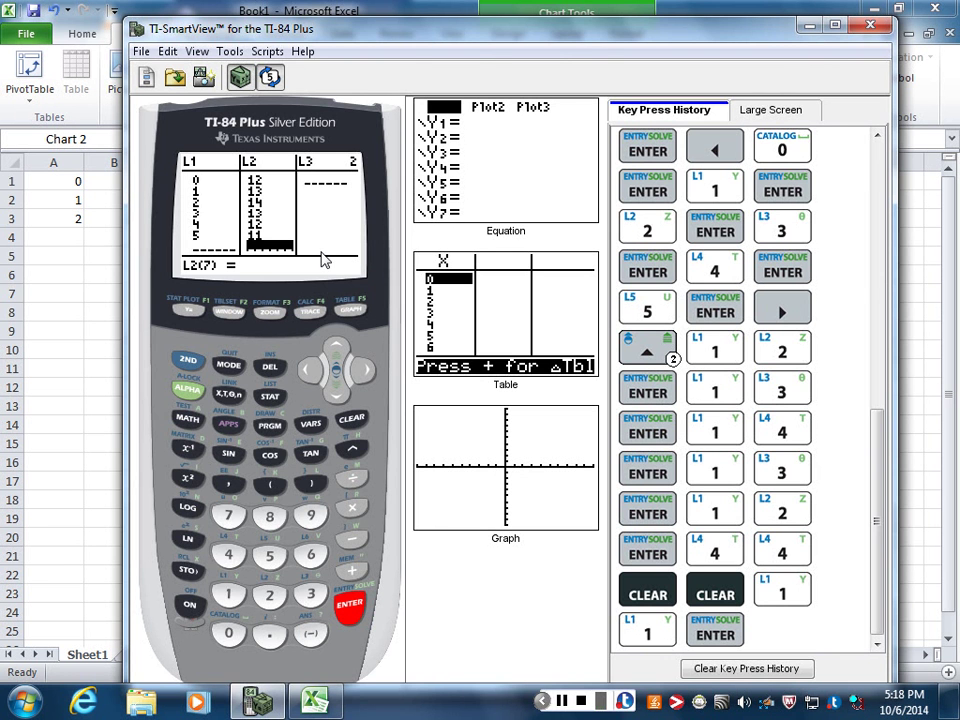
left_click(77, 289)
left_click(48, 186)
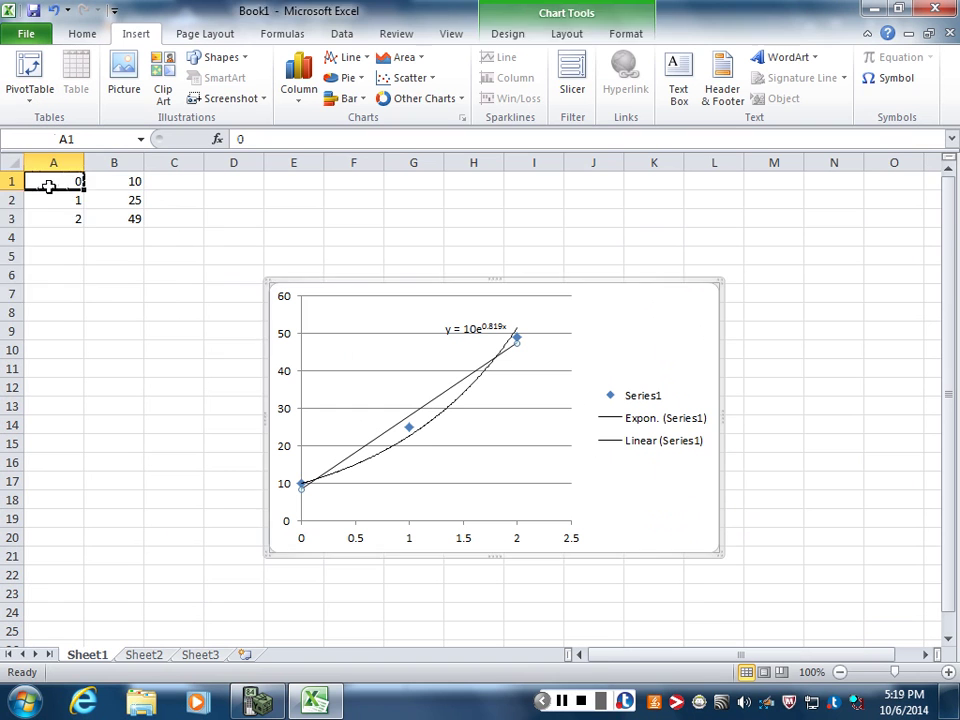
left_click_drag(48, 186, 50, 293)
left_click_drag(111, 178, 130, 311)
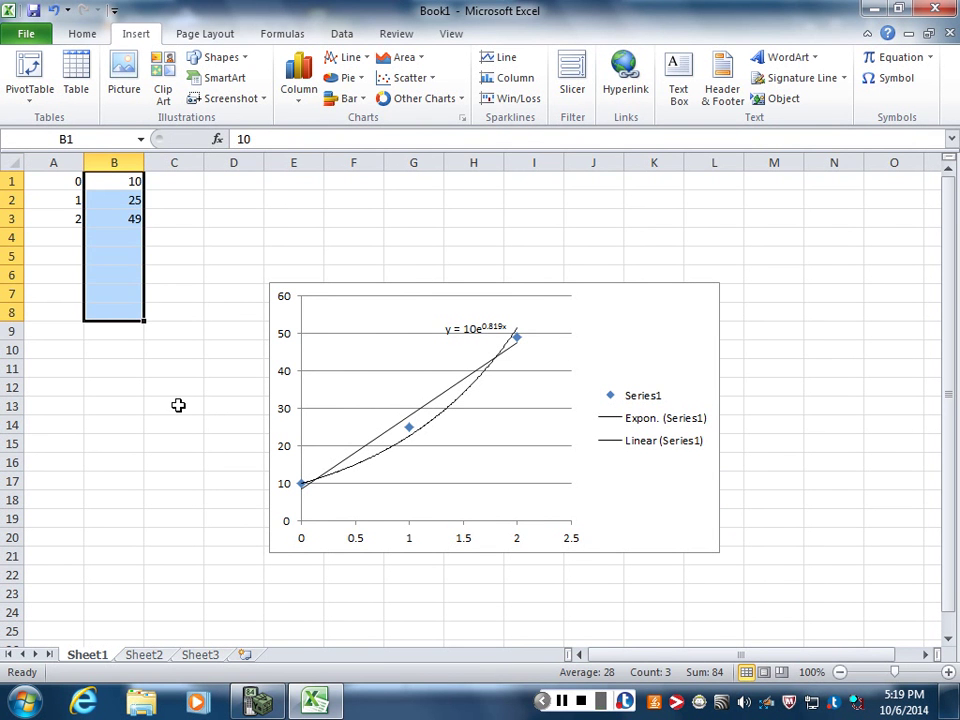
left_click(258, 700)
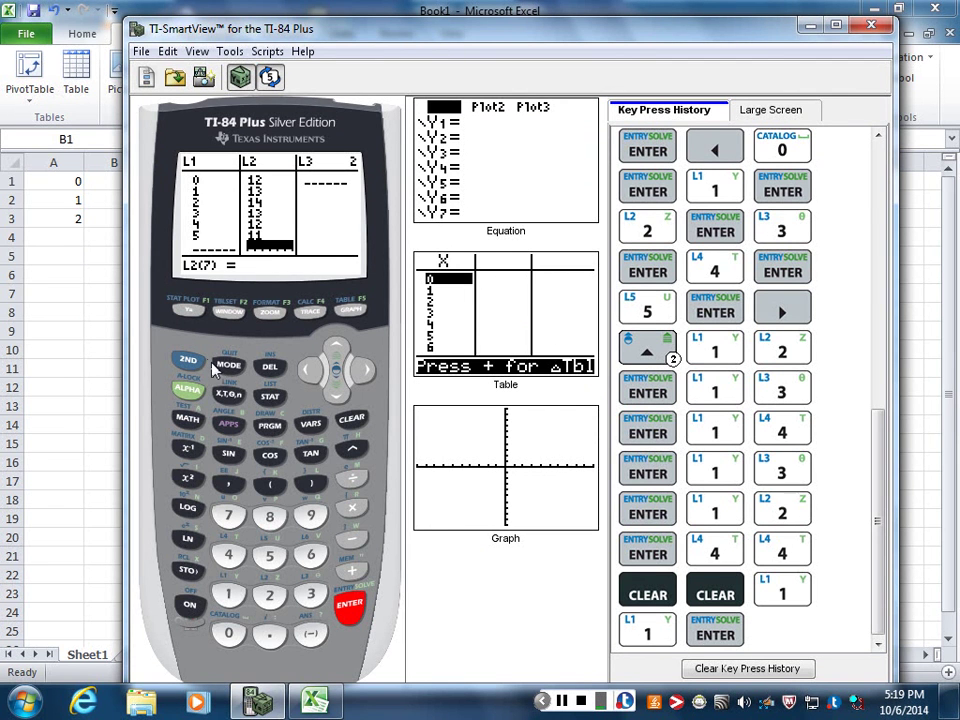
- Choose C:SinReg from the STAT CALC menu
left_click(272, 397)
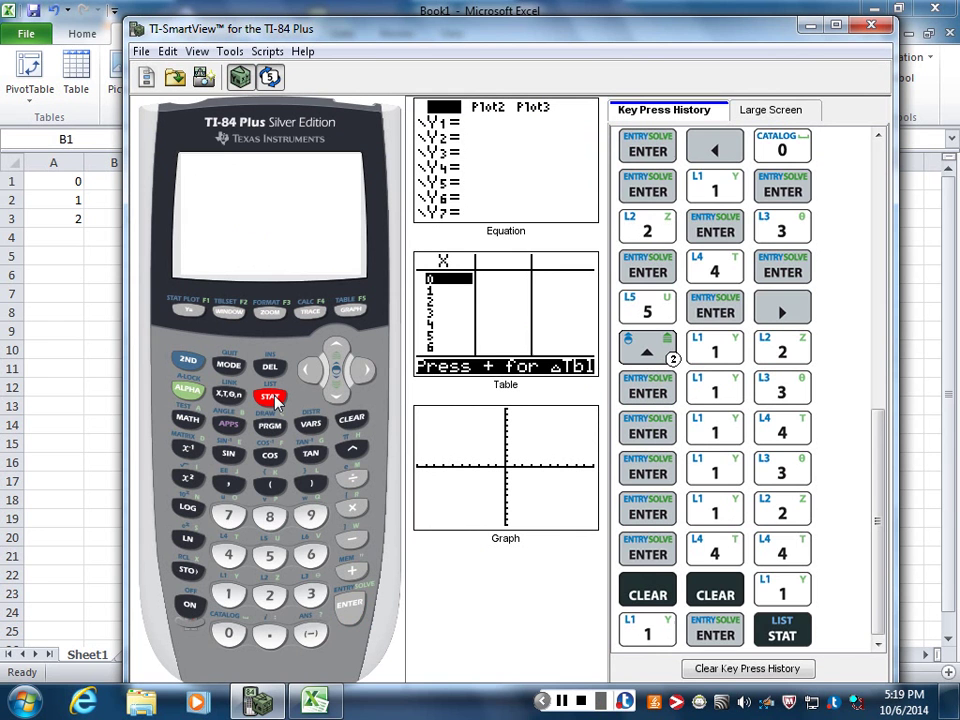
left_click(360, 371)
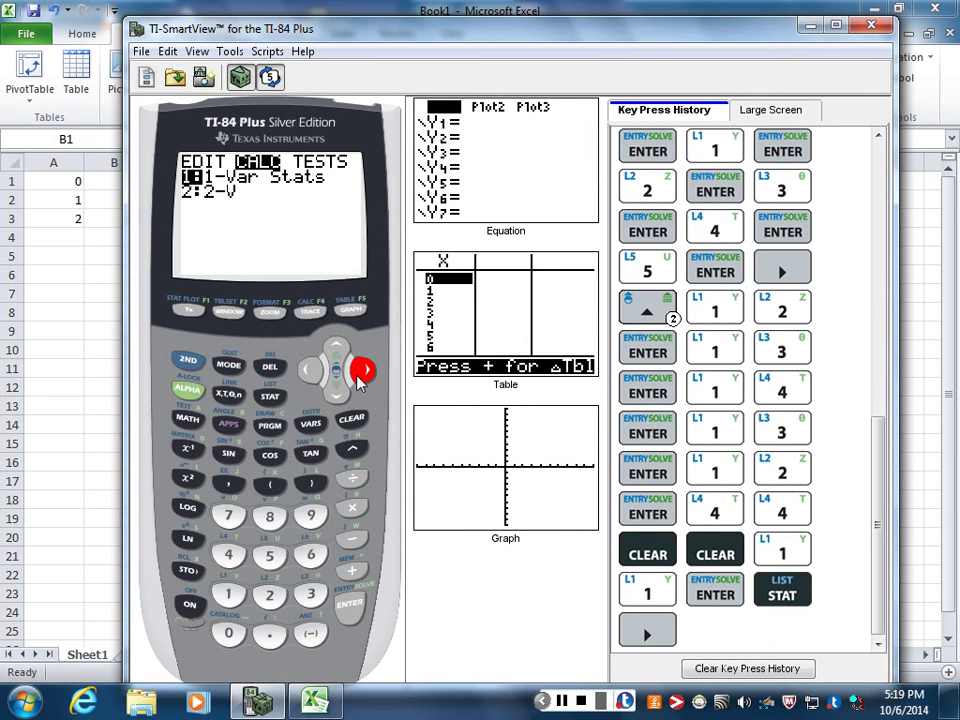
left_click(338, 395)
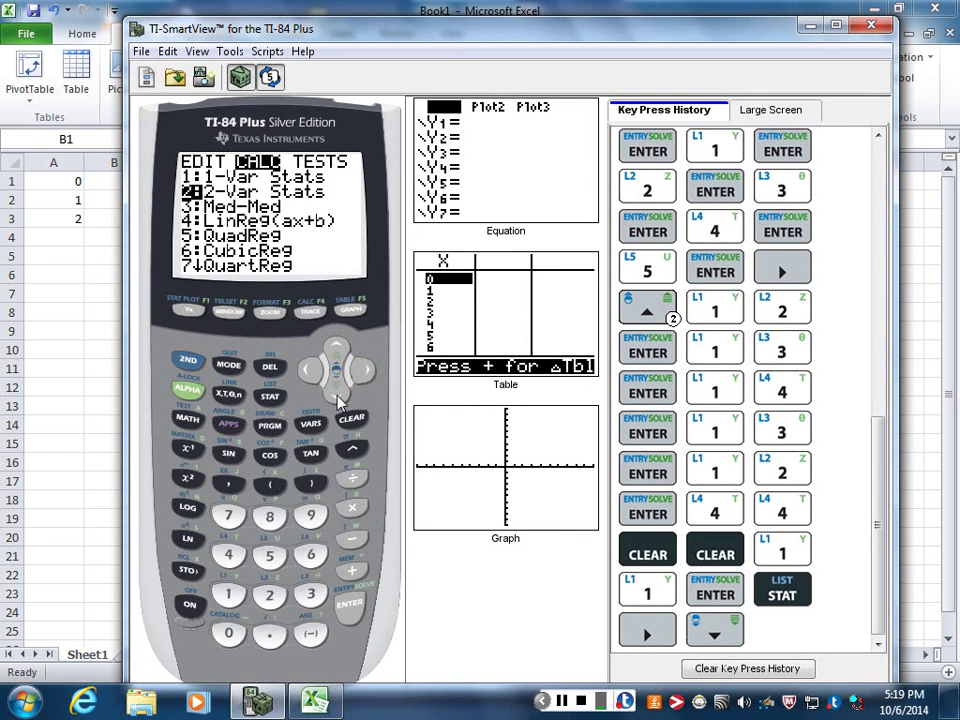
left_click(338, 395)
left_click(338, 395)
left_click(338, 395)
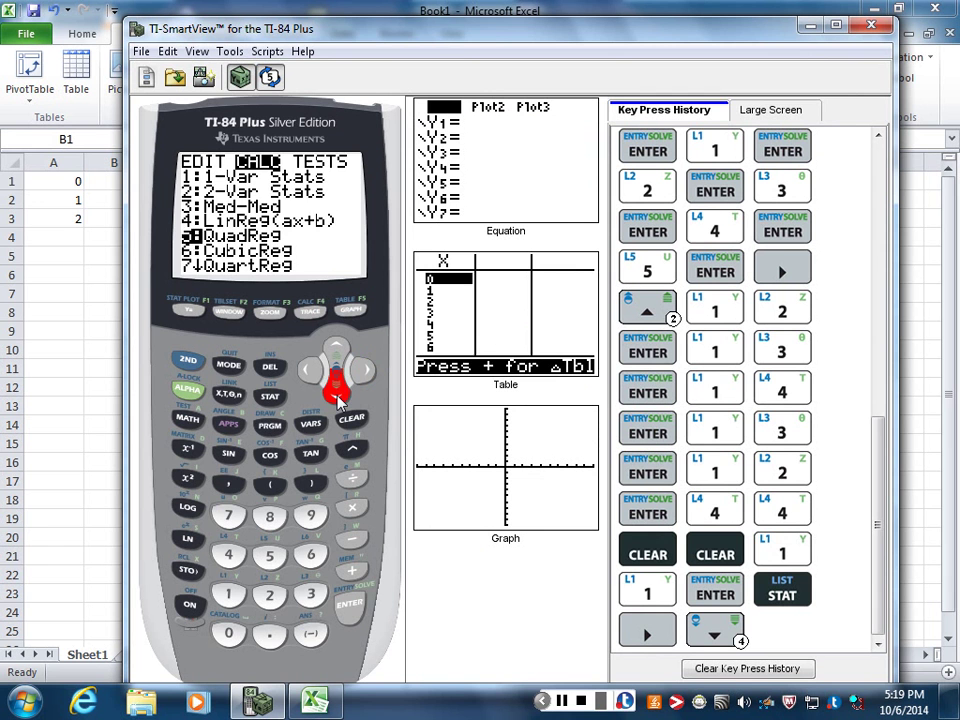
left_click(338, 395)
left_click(338, 395)
left_click(338, 395)
left_click(338, 395)
left_click(338, 395)
left_click(338, 395)
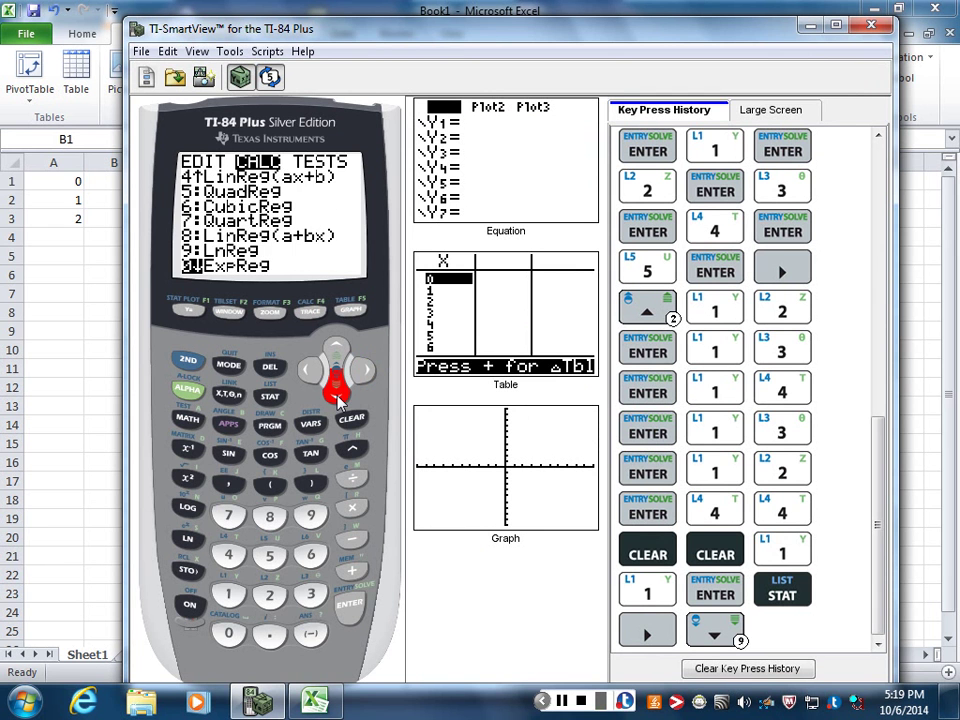
left_click(338, 395)
left_click(338, 395)
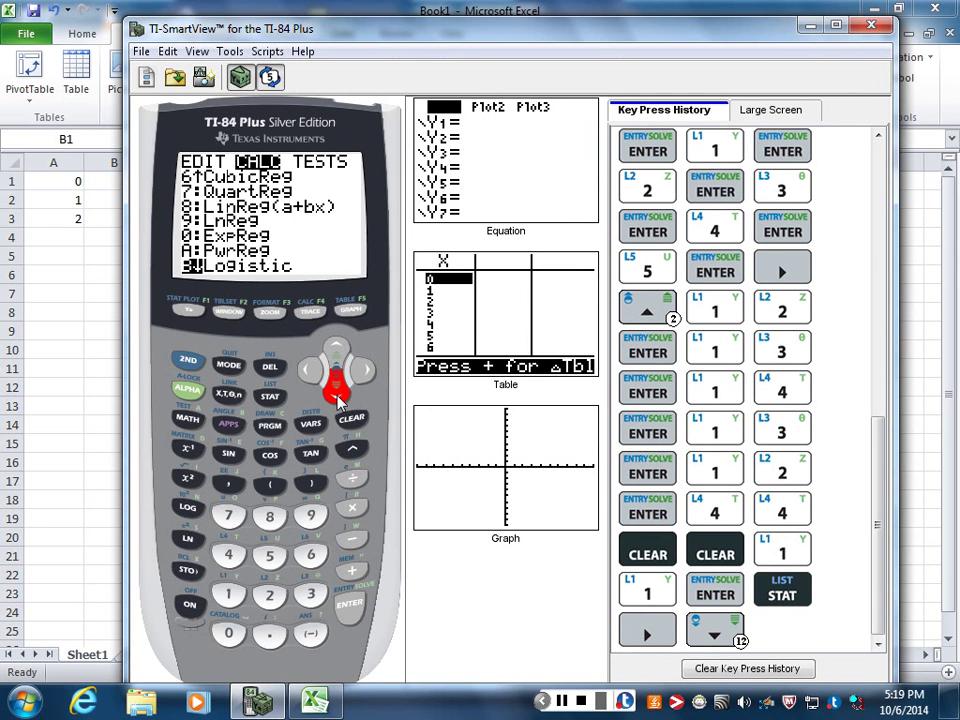
left_click(338, 395)
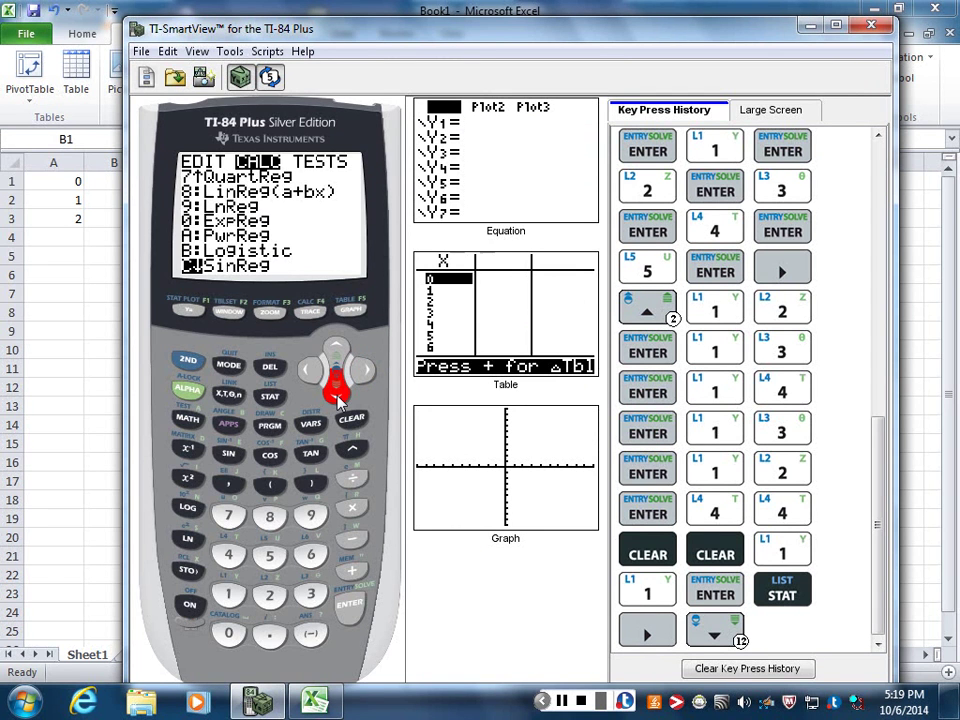
left_click(352, 607)
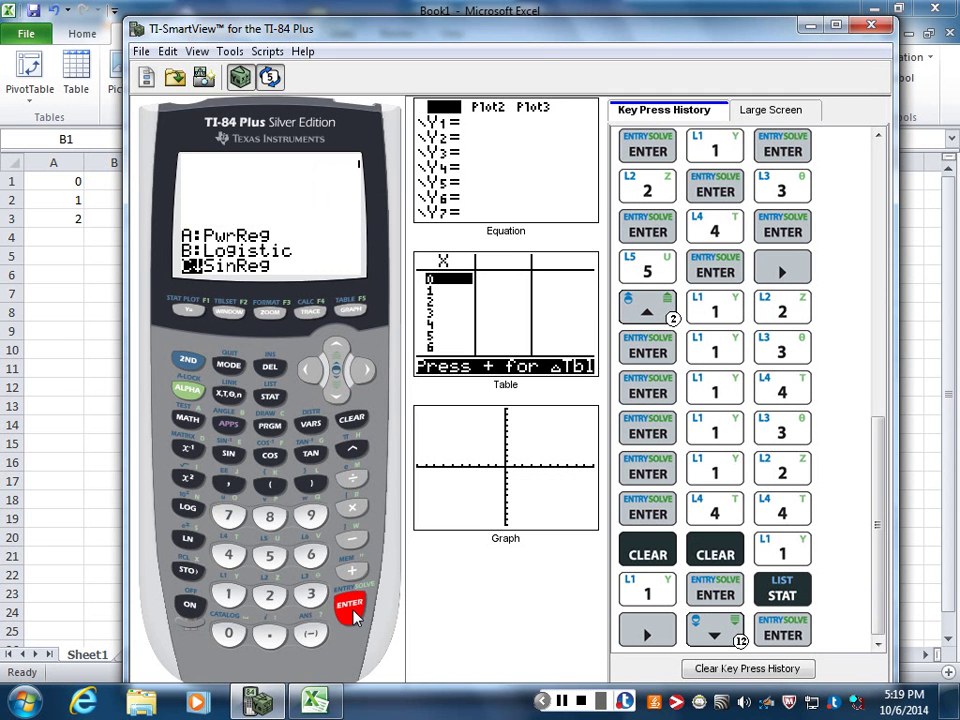
- Run SinReg L1, L2 to get a=1.3897, b=0.9580, c=-0.3432, d=12.3825
left_click(186, 362)
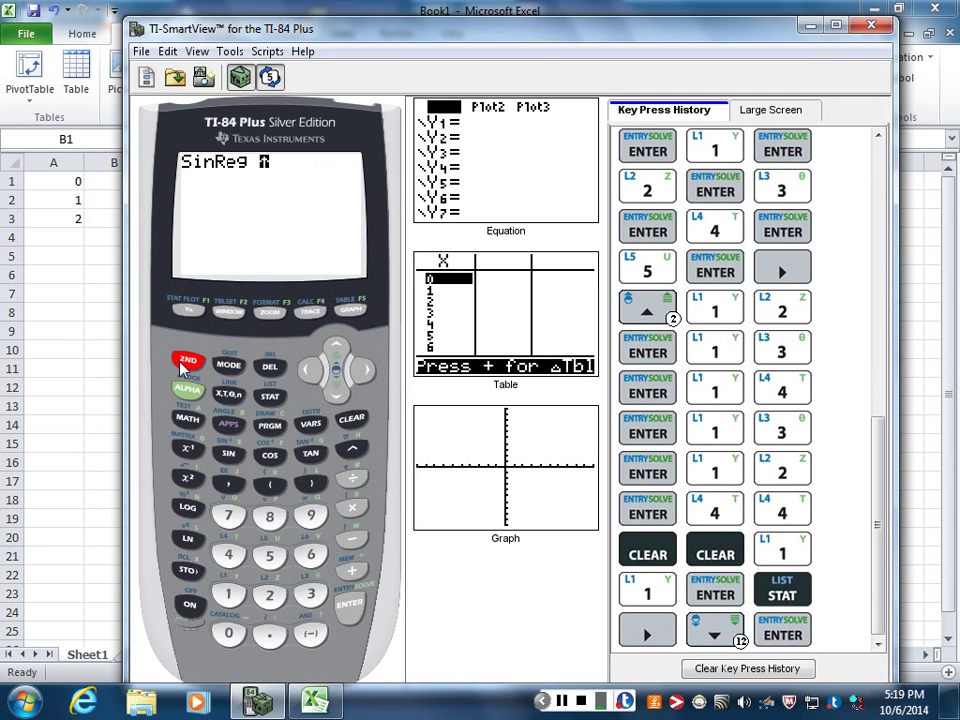
left_click(232, 597)
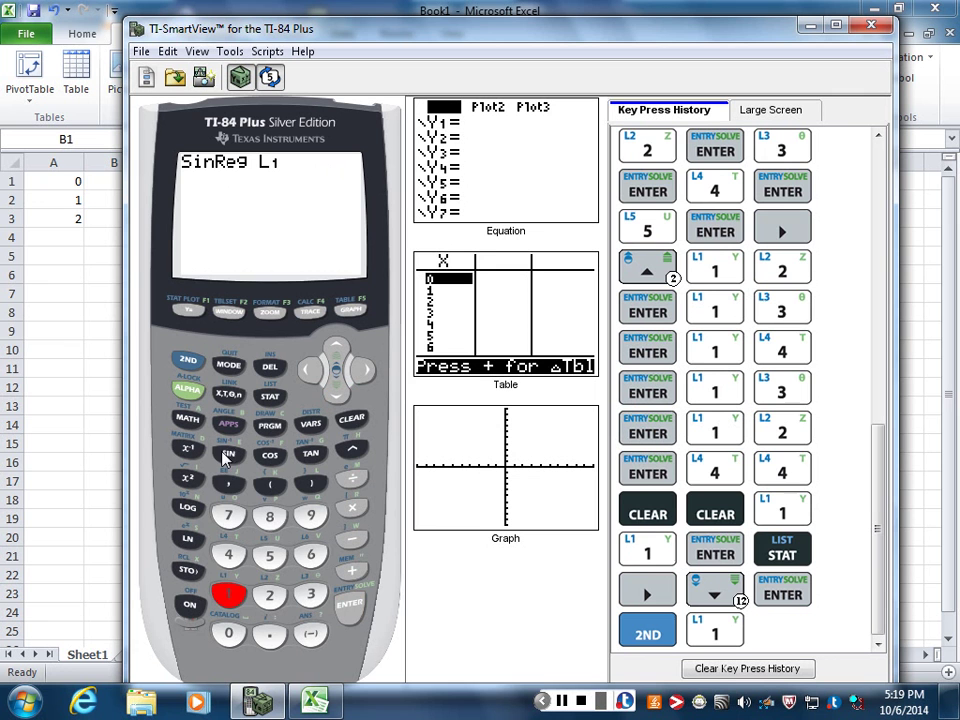
left_click(230, 485)
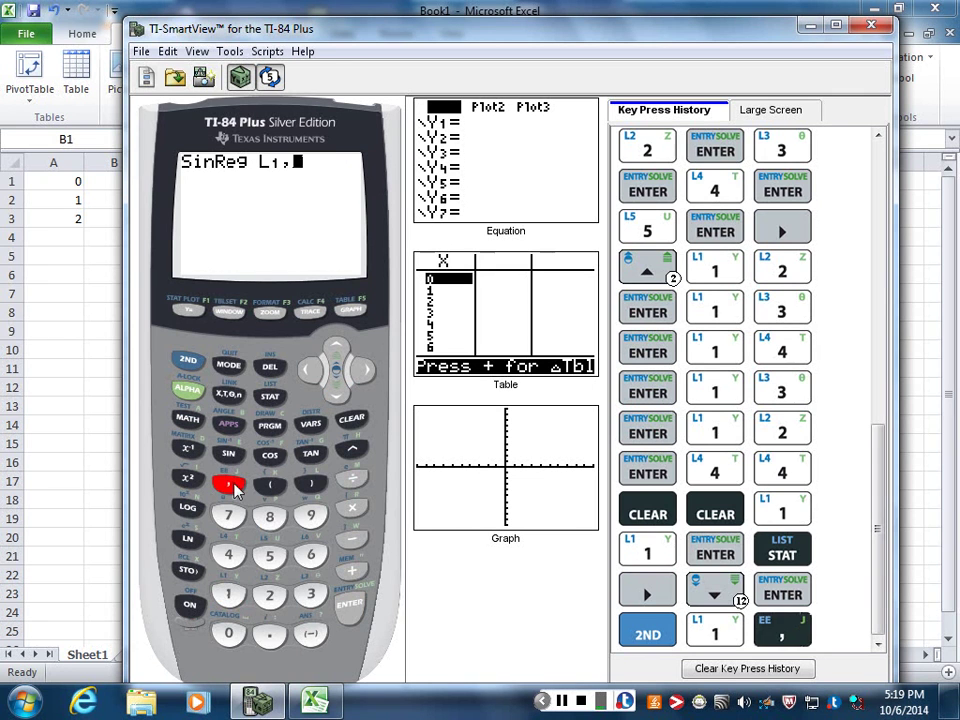
left_click(188, 362)
left_click(269, 596)
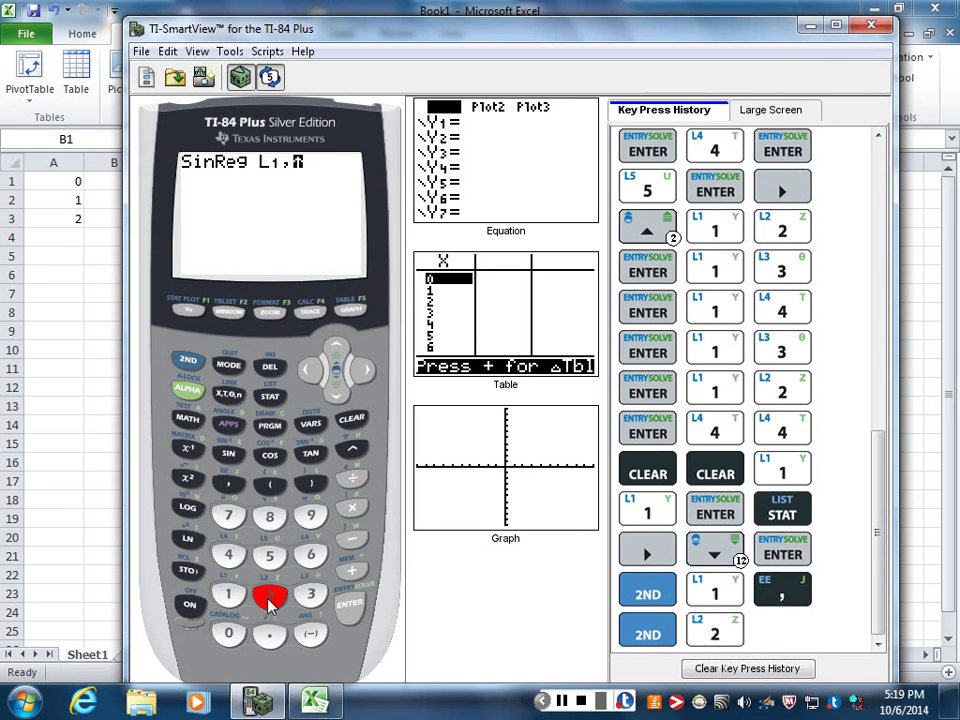
left_click(349, 605)
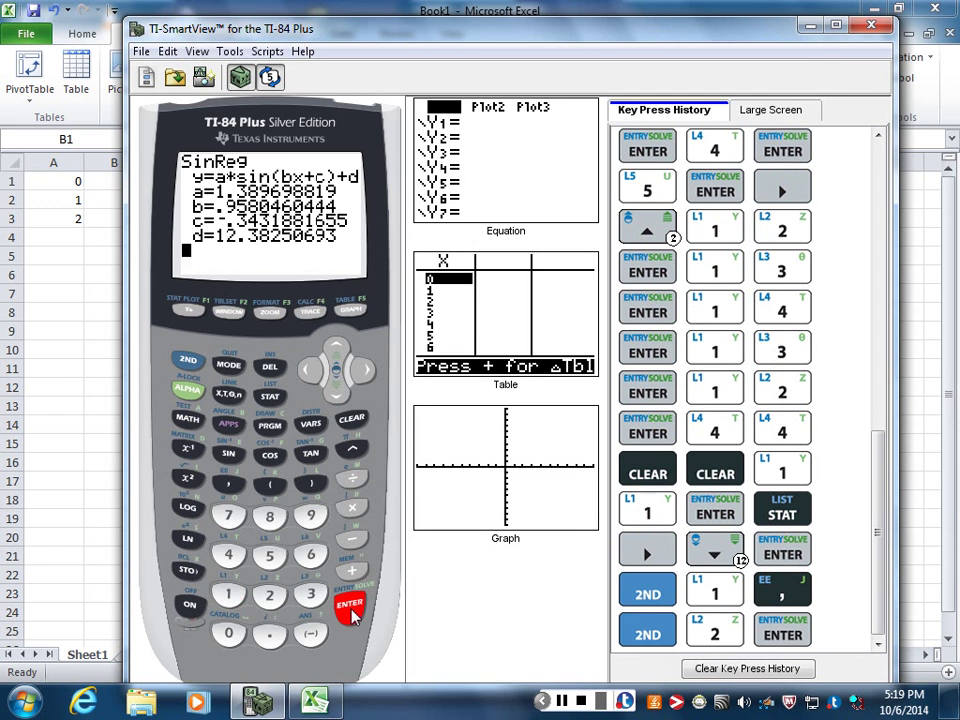